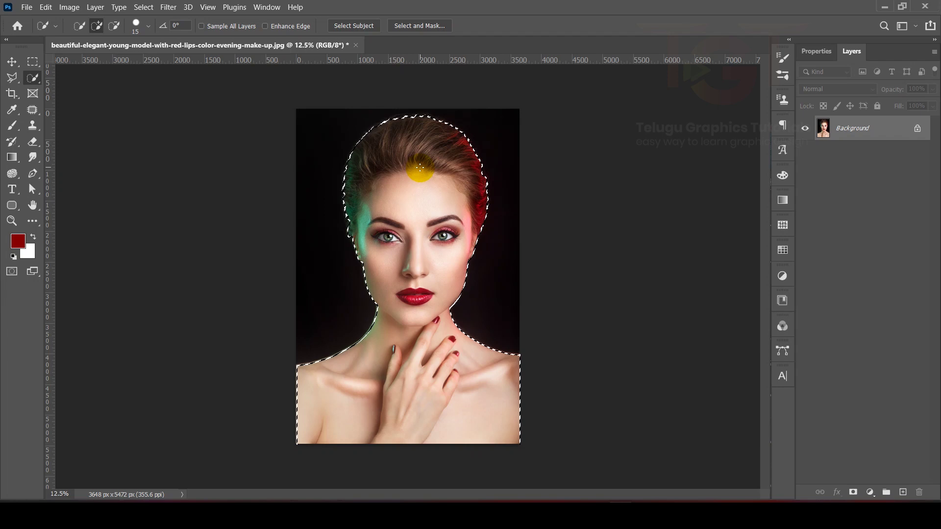
# Open the model's selection in Select and Mask and brush along the hair outline to refine its edge
pyautogui.click(411, 27)
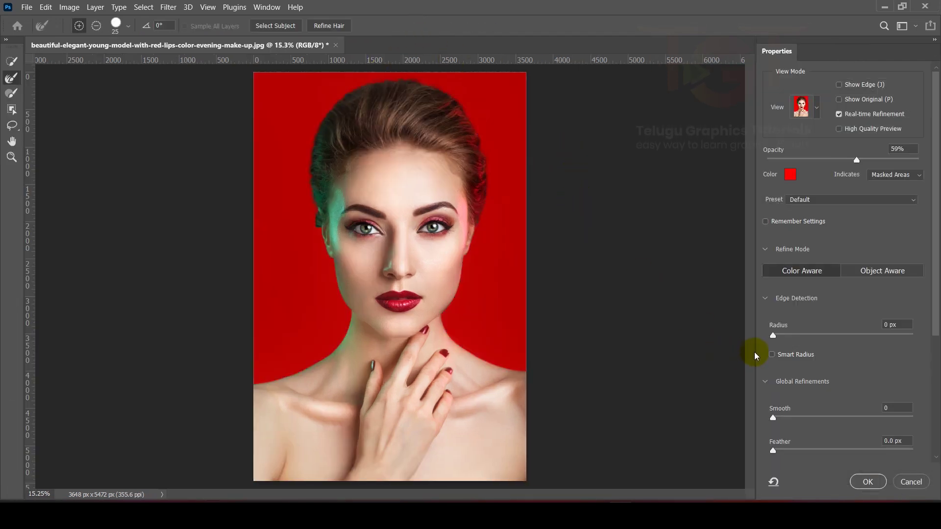
pyautogui.scroll(4, 269, 393)
pyautogui.scroll(3, 268, 392)
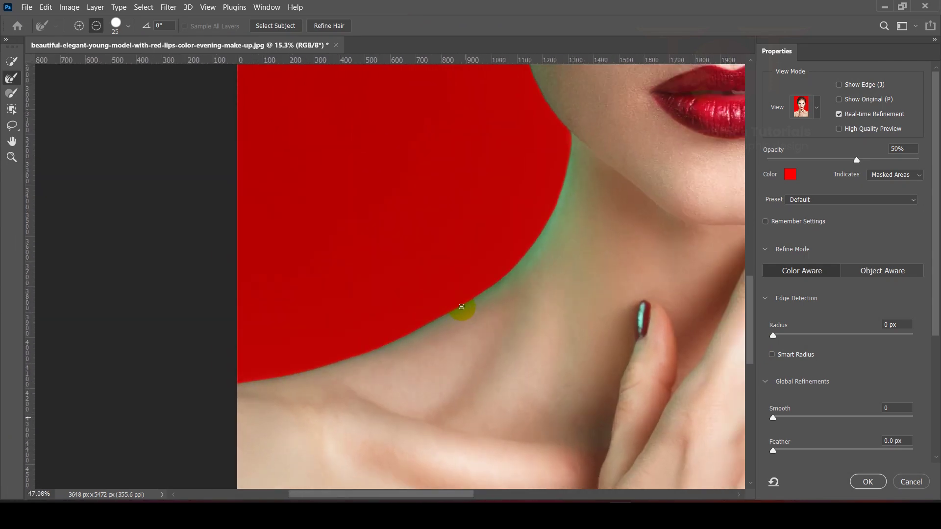
pyautogui.scroll(-6, 468, 295)
pyautogui.moveTo(493, 236); pyautogui.dragTo(491, 392)
pyautogui.scroll(4, 467, 253)
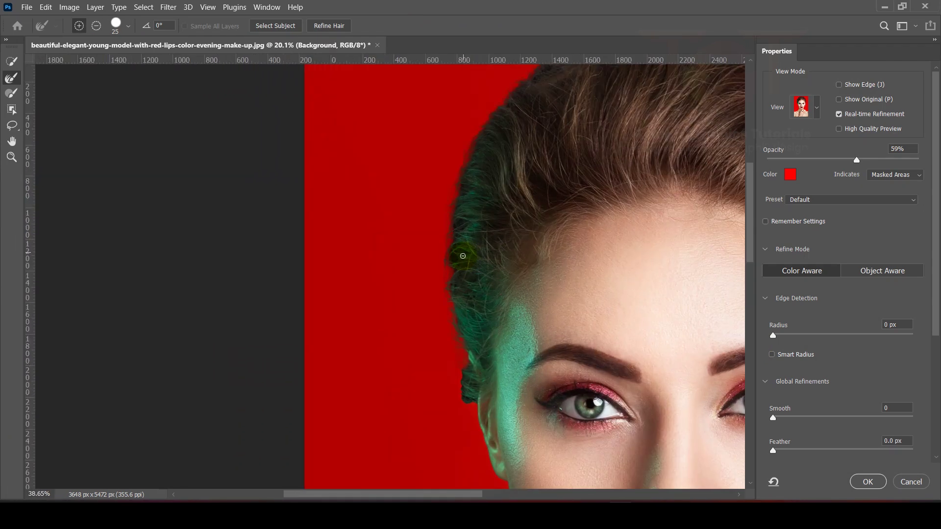
pyautogui.scroll(-2, 446, 220)
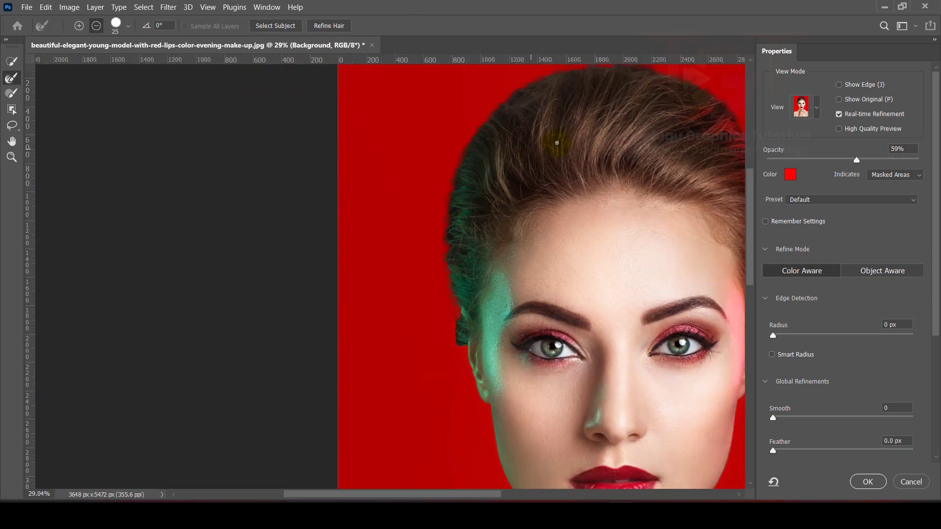
pyautogui.moveTo(548, 149); pyautogui.dragTo(435, 211)
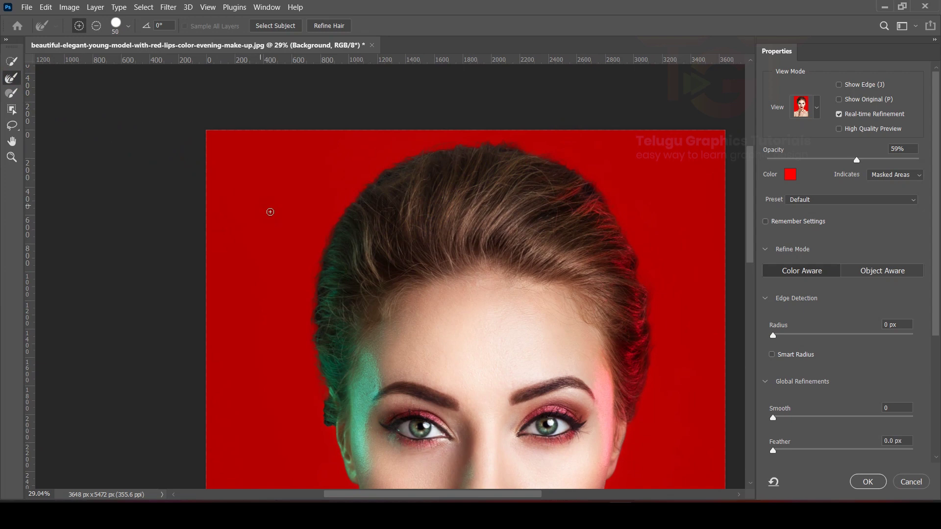
pyautogui.scroll(-2, 318, 411)
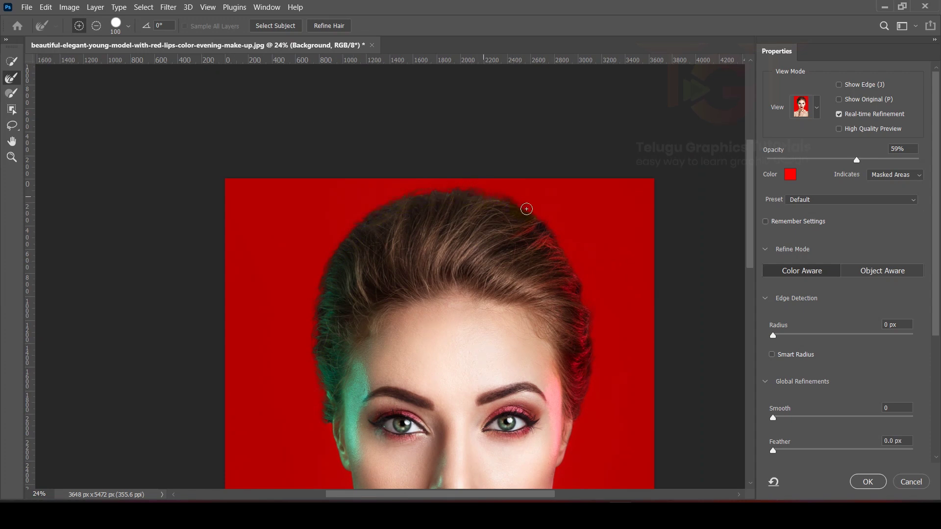
pyautogui.scroll(-3, 300, 263)
pyautogui.scroll(1, 301, 262)
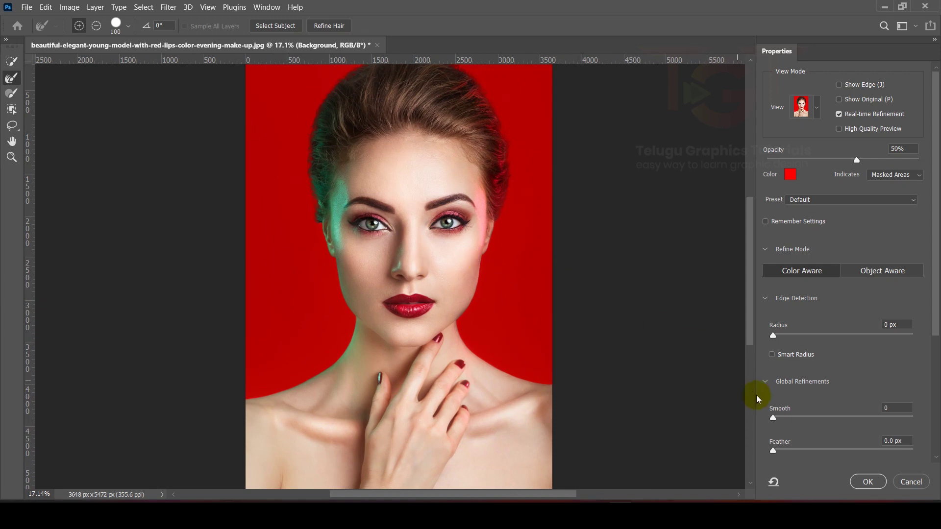
# Turn on Decontaminate Colors and output the refined selection to a new layer with layer mask
pyautogui.scroll(-5, 759, 396)
pyautogui.scroll(-2, 759, 396)
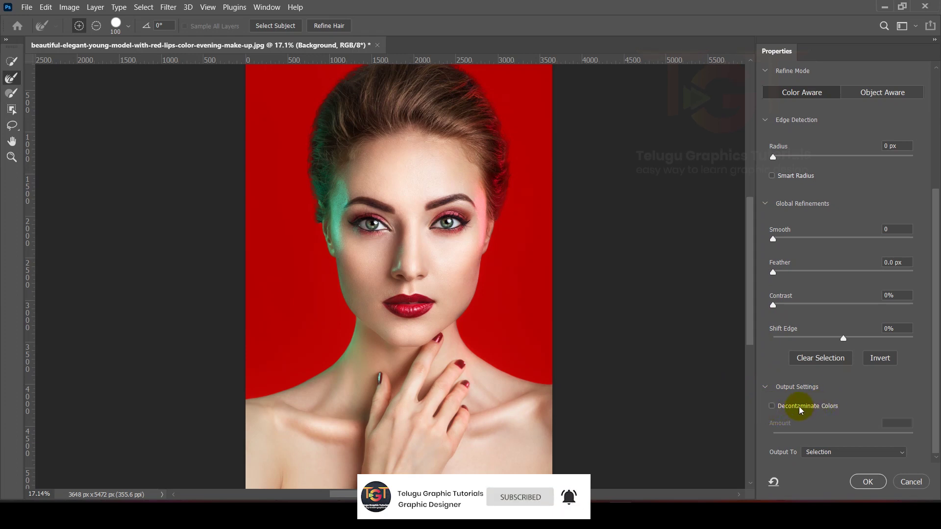
pyautogui.click(773, 407)
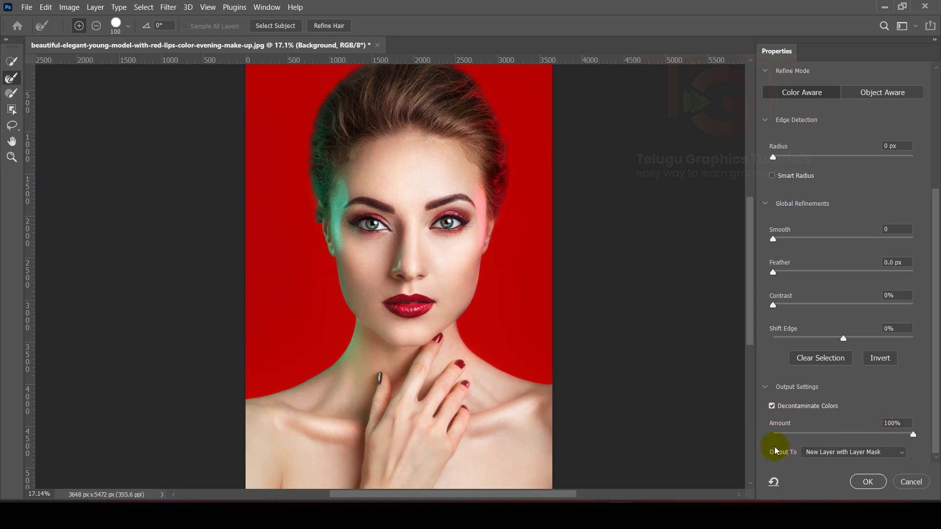
pyautogui.click(828, 451)
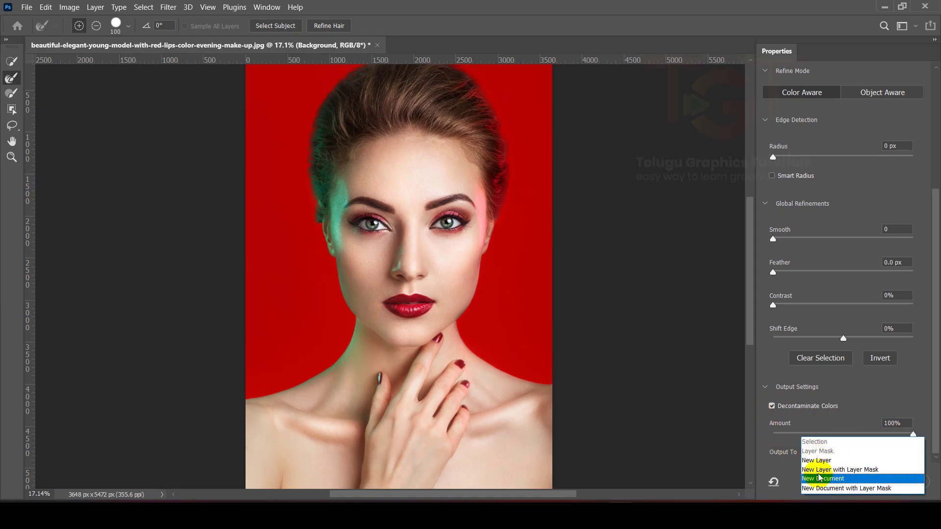
pyautogui.click(818, 471)
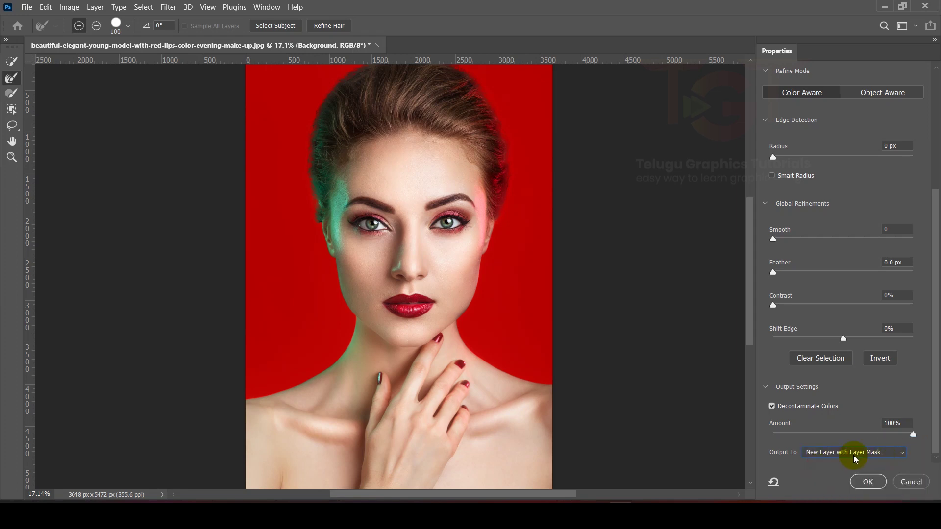
pyautogui.click(856, 481)
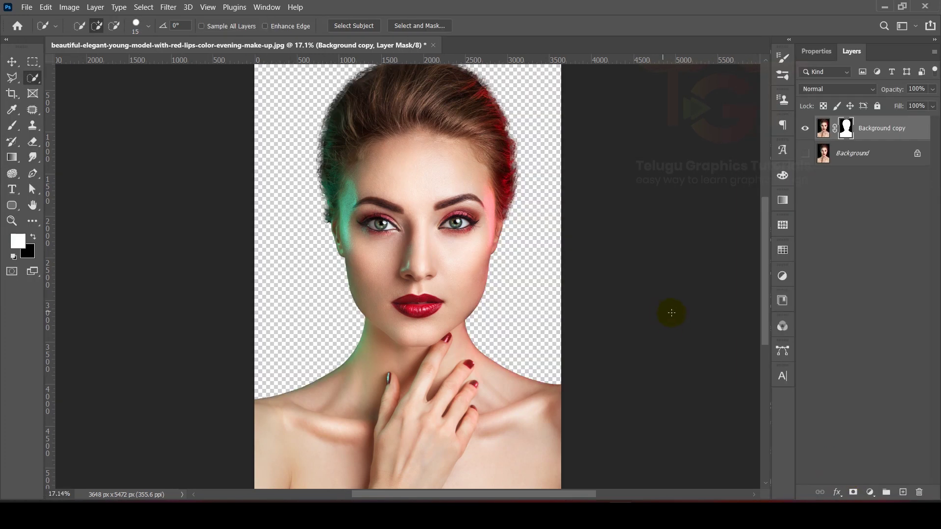
# Extend the canvas on both sides and above the model with the Crop tool to about 4601 x 6132 px
pyautogui.scroll(-3, 612, 304)
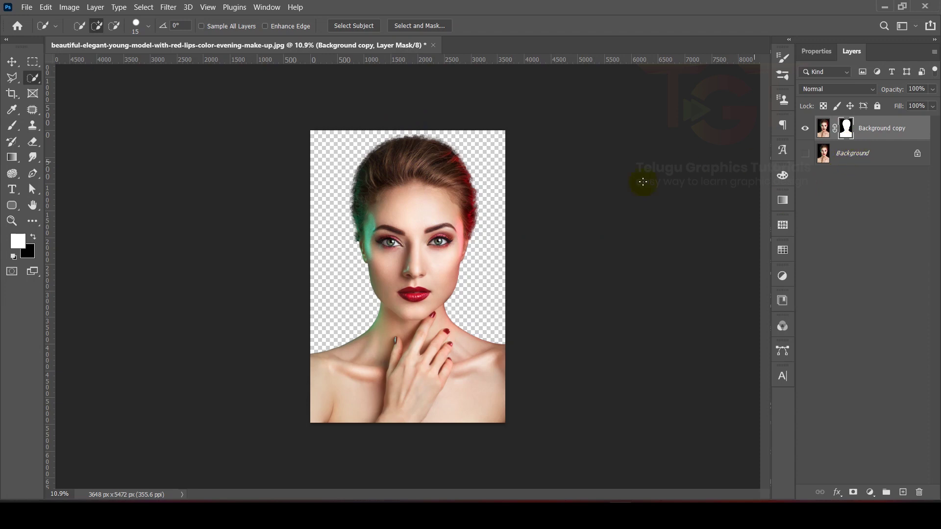
pyautogui.click(12, 93)
pyautogui.moveTo(505, 275); pyautogui.dragTo(518, 277)
pyautogui.moveTo(405, 131); pyautogui.dragTo(404, 112)
pyautogui.moveTo(518, 277); pyautogui.dragTo(534, 275)
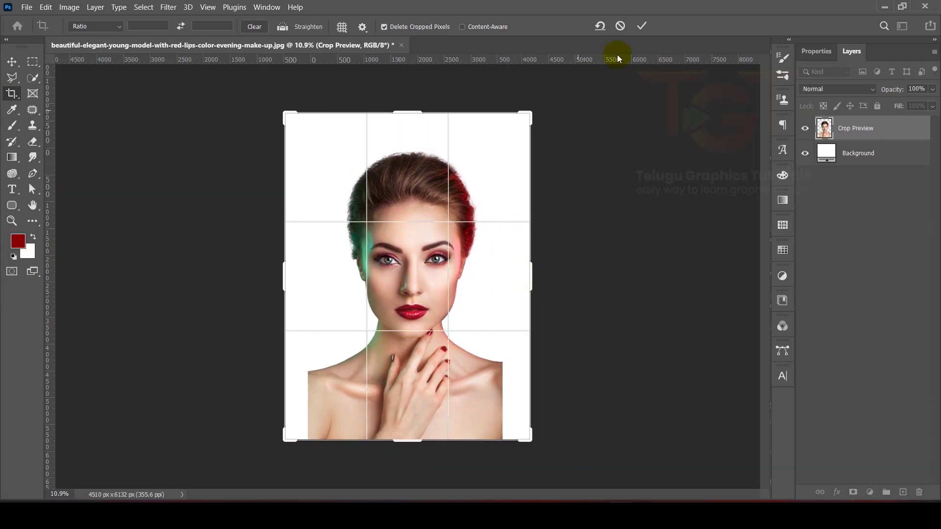
pyautogui.click(648, 26)
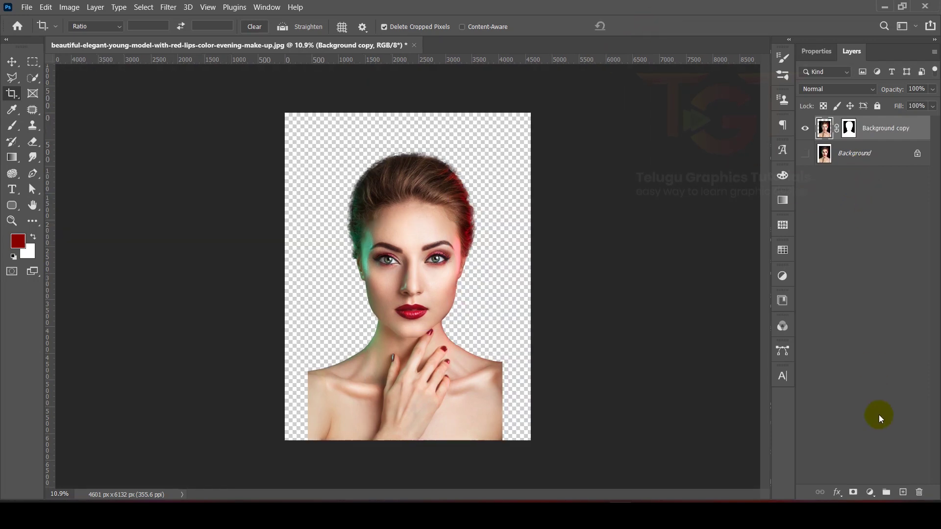
# Add a black (000000) Solid Color fill layer and place it beneath the masked Background copy layer
pyautogui.click(871, 492)
pyautogui.click(870, 273)
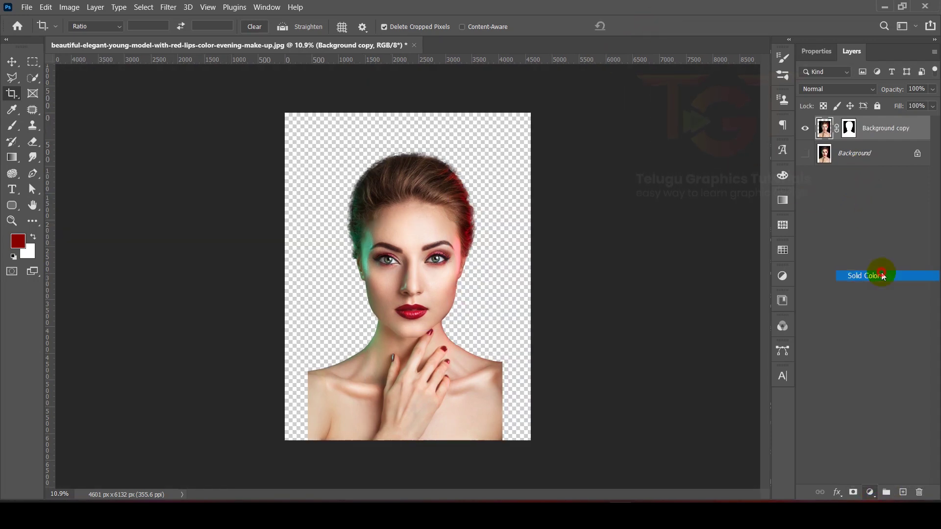
pyautogui.moveTo(514, 256); pyautogui.dragTo(466, 357)
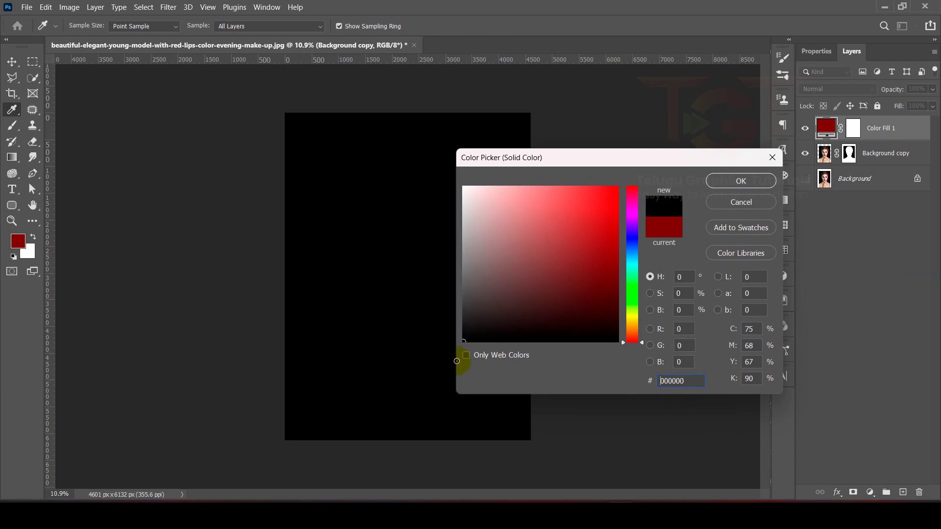
pyautogui.click(741, 181)
pyautogui.press('c')
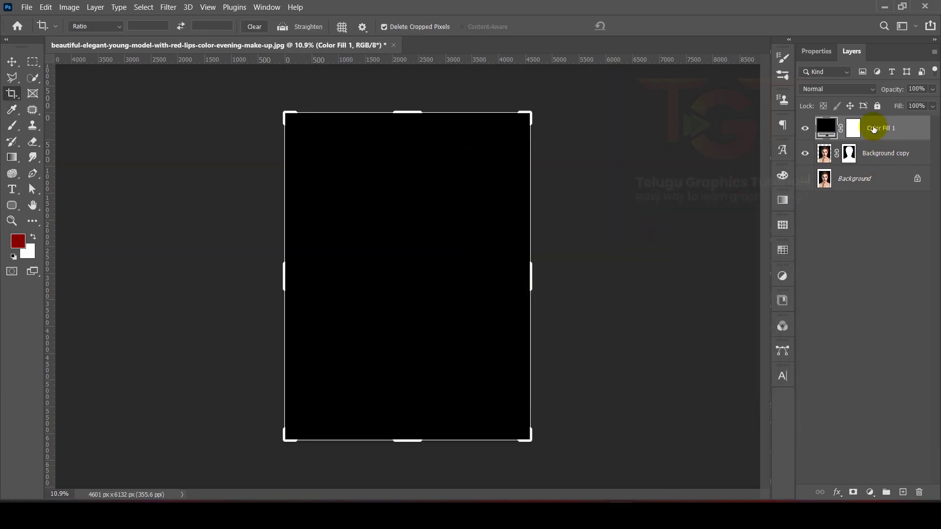
pyautogui.press('v')
pyautogui.moveTo(882, 126); pyautogui.dragTo(884, 169)
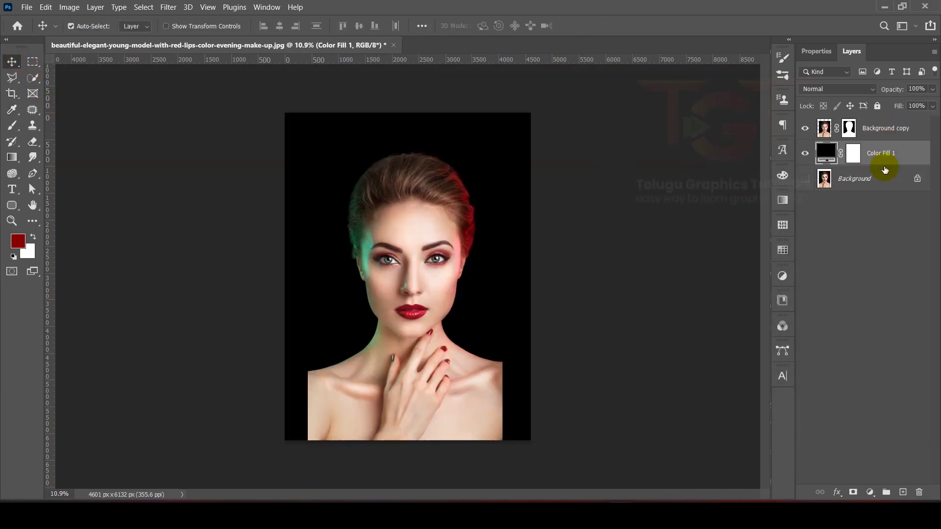
# Add a Black & White adjustment above the masked model with Reds 9, Yellows 23, Greens -69, Cyans -12, Blues -40 and Magentas 20
pyautogui.click(824, 128)
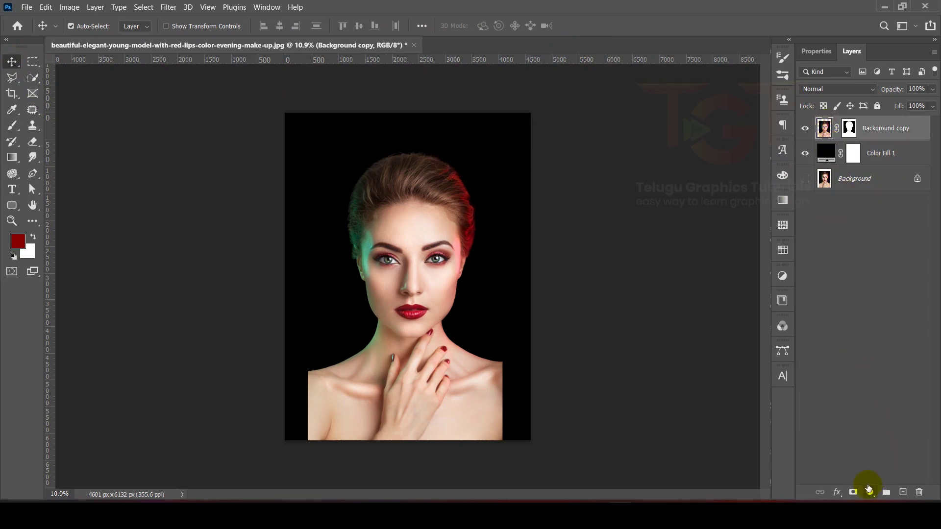
pyautogui.click(870, 492)
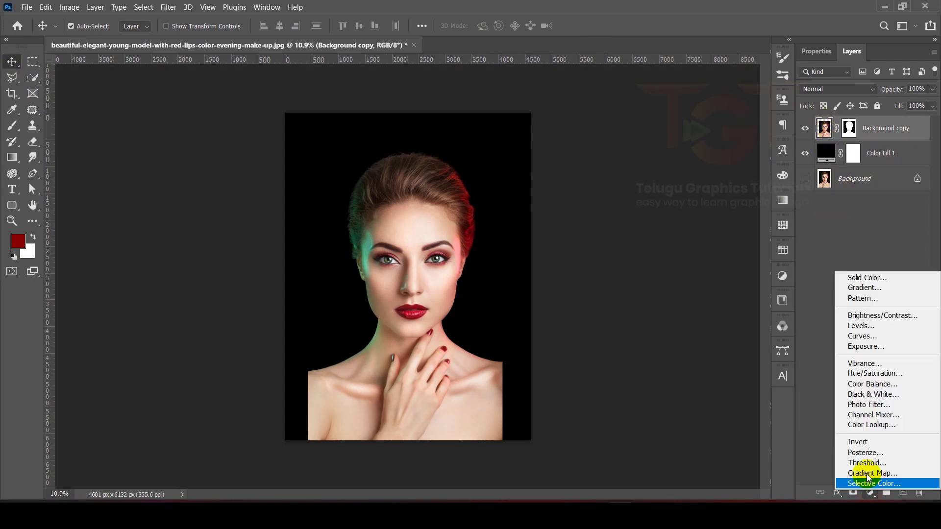
pyautogui.click(860, 395)
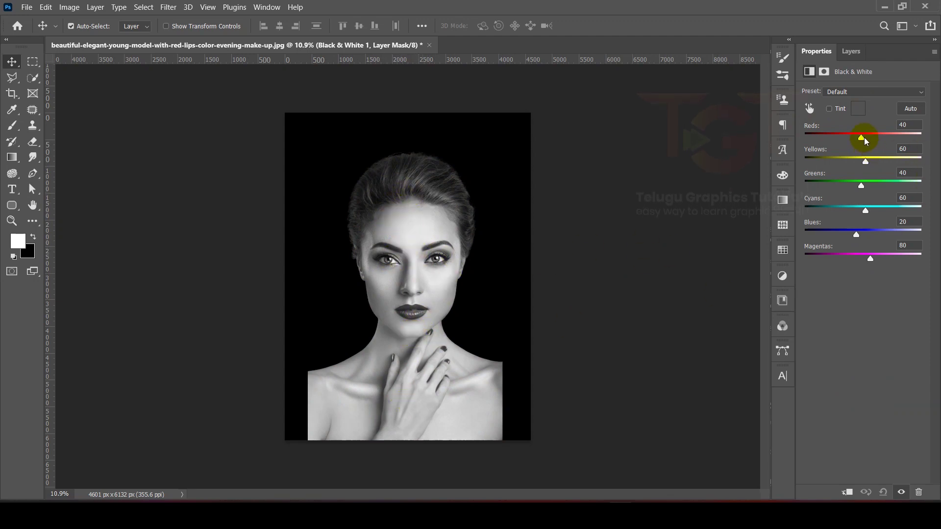
pyautogui.moveTo(863, 141); pyautogui.dragTo(858, 141)
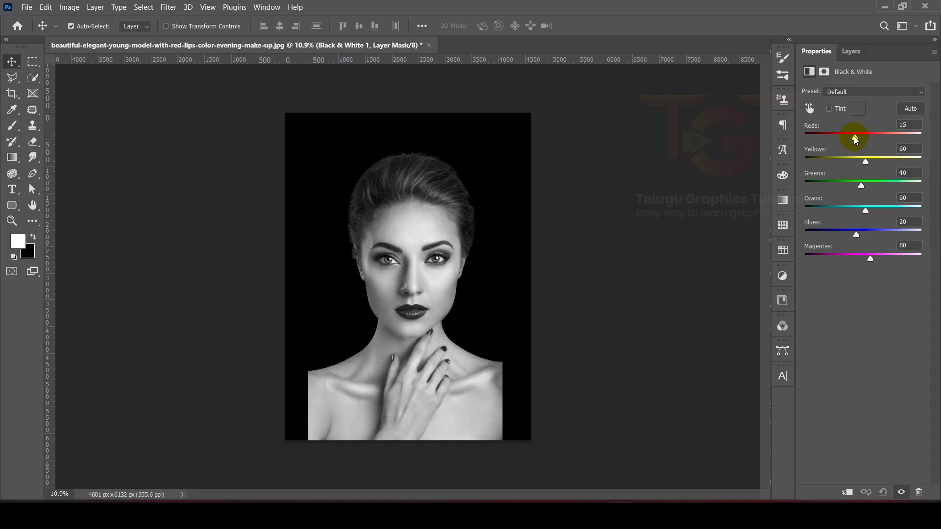
pyautogui.moveTo(865, 161); pyautogui.dragTo(856, 256)
pyautogui.moveTo(848, 185); pyautogui.dragTo(836, 185)
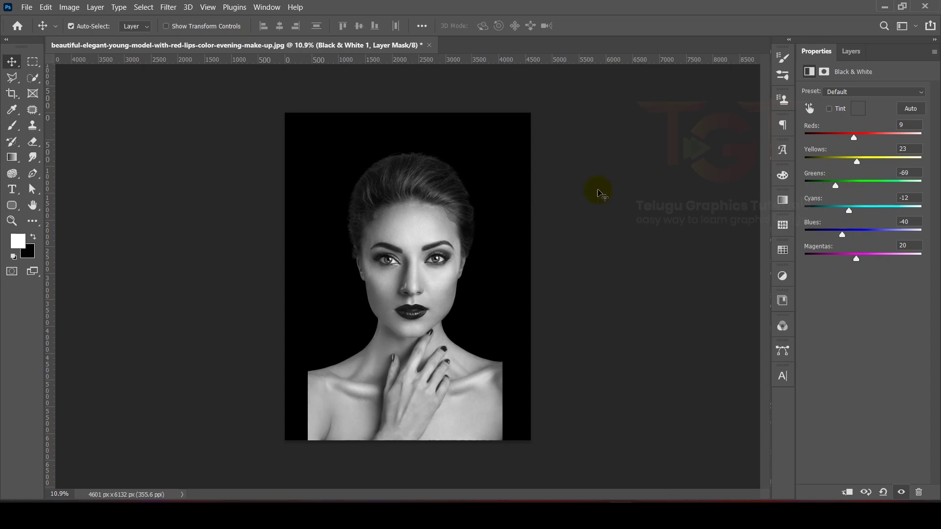
# Fine-tune the Black & White adjustment to Reds -1, Yellows -9, Greens -61 and Cyans -30
pyautogui.click(835, 186)
pyautogui.moveTo(837, 187); pyautogui.dragTo(849, 161)
pyautogui.hotkey('ctrl', 'z')
pyautogui.moveTo(848, 210); pyautogui.dragTo(846, 213)
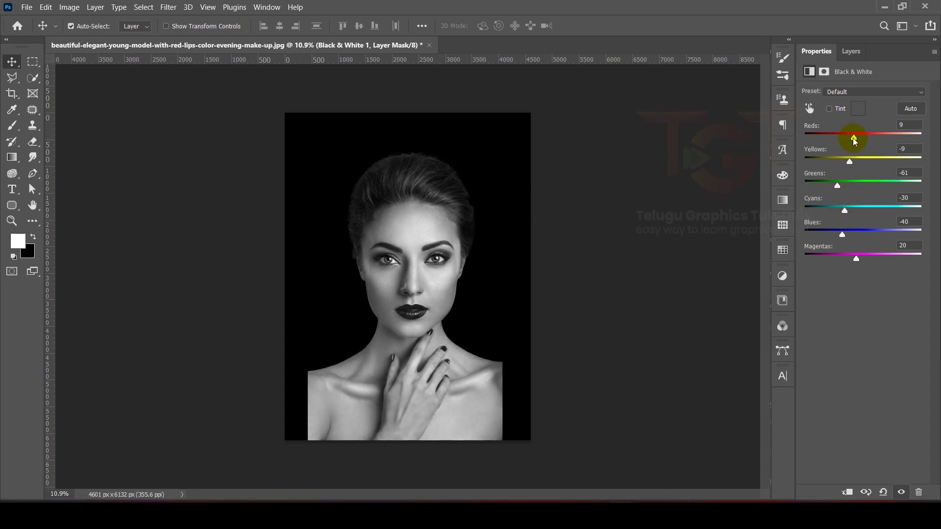
pyautogui.moveTo(853, 139); pyautogui.dragTo(783, 137)
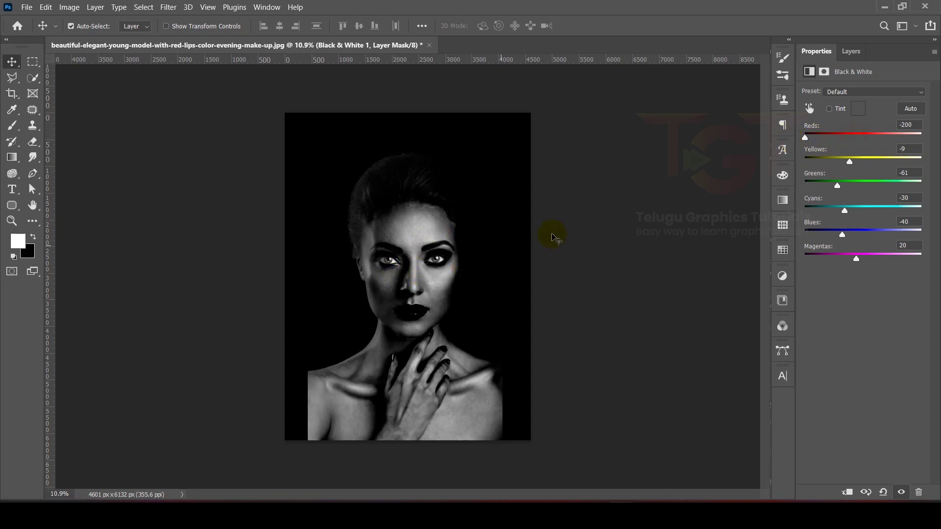
pyautogui.hotkey('ctrl', 'z')
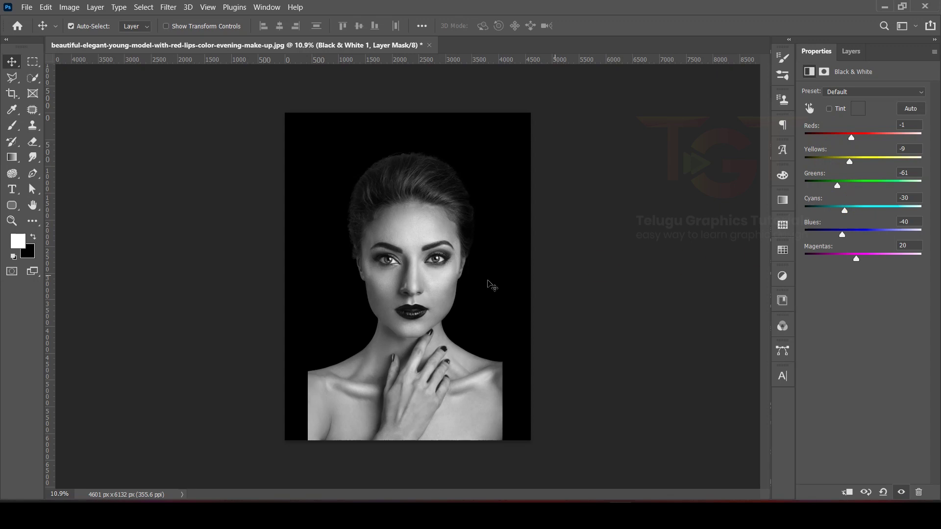
pyautogui.click(868, 95)
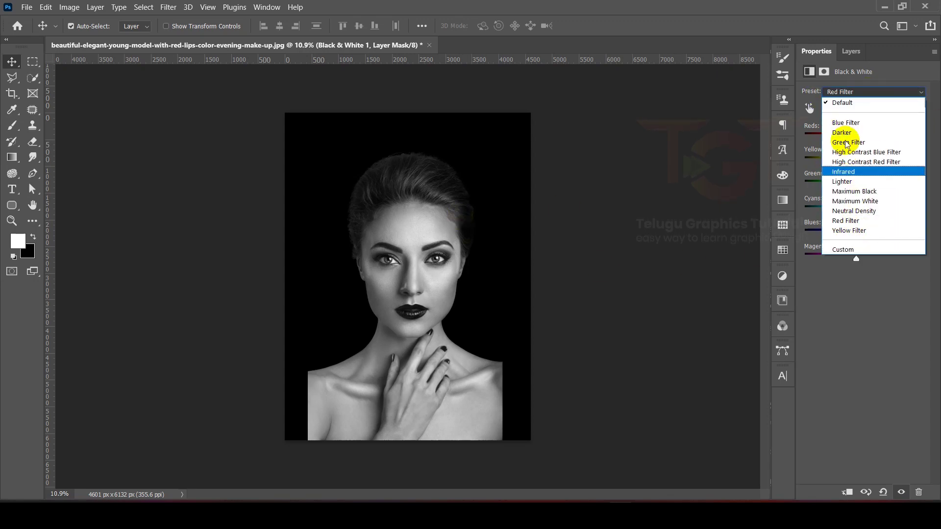
pyautogui.click(860, 93)
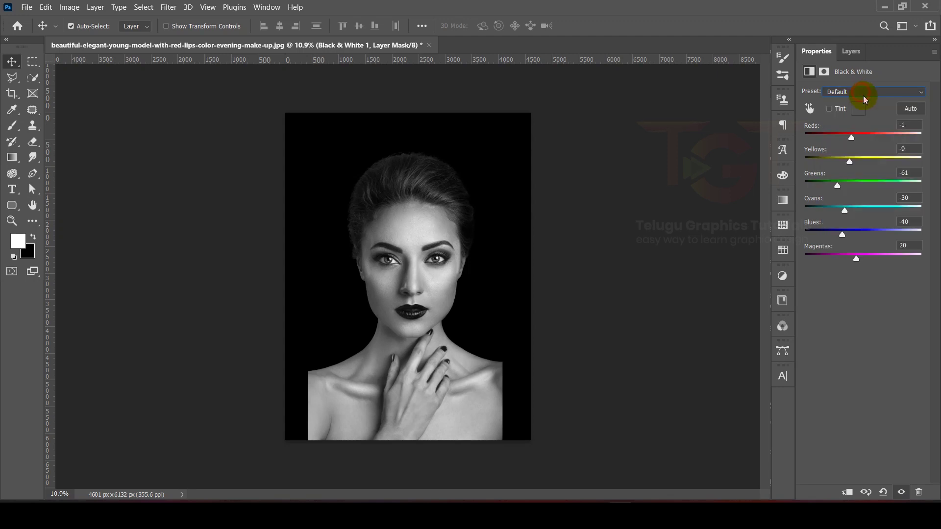
# Remove the Background copy layer's mask while applying it permanently to the layer
pyautogui.click(855, 57)
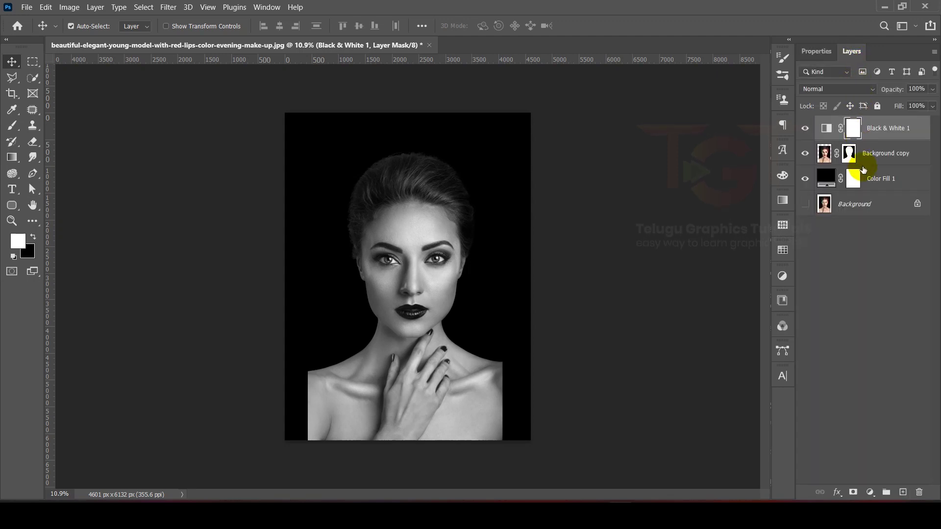
pyautogui.hotkey('ctrl', '+')
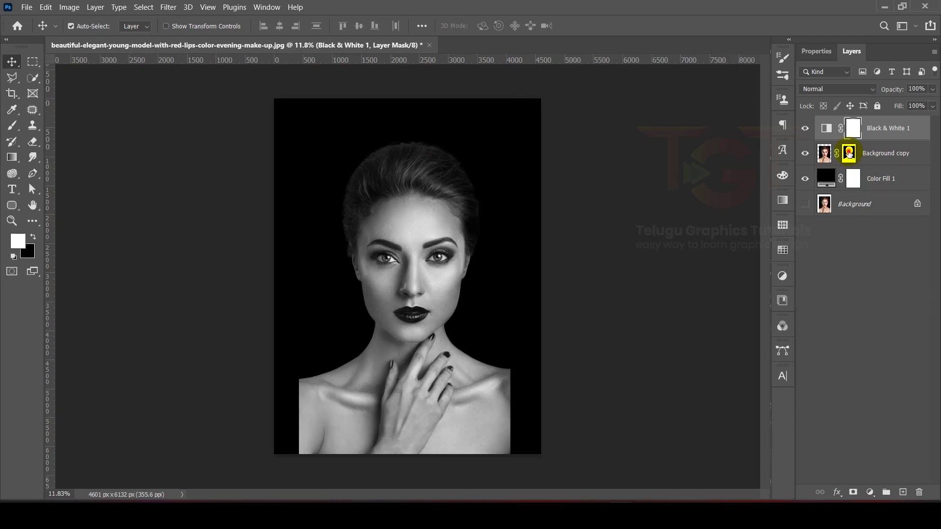
pyautogui.click(848, 154)
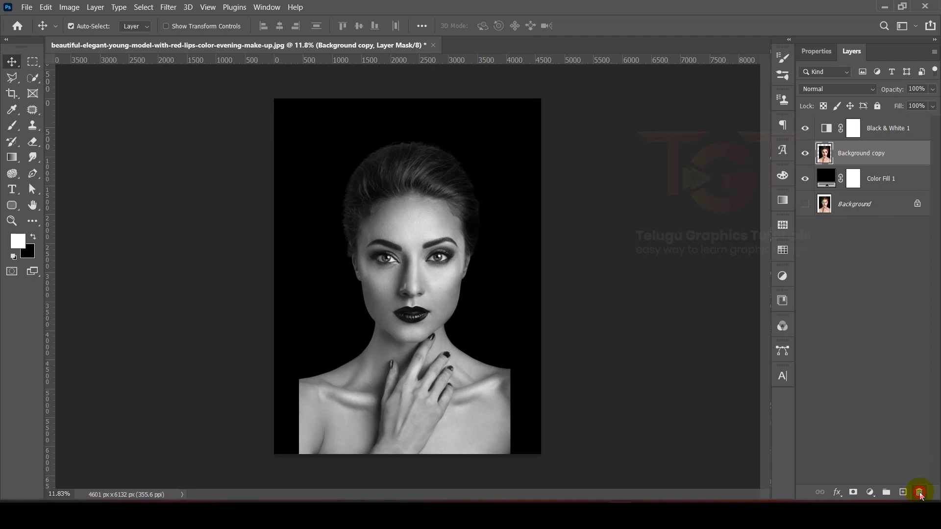
pyautogui.click(919, 494)
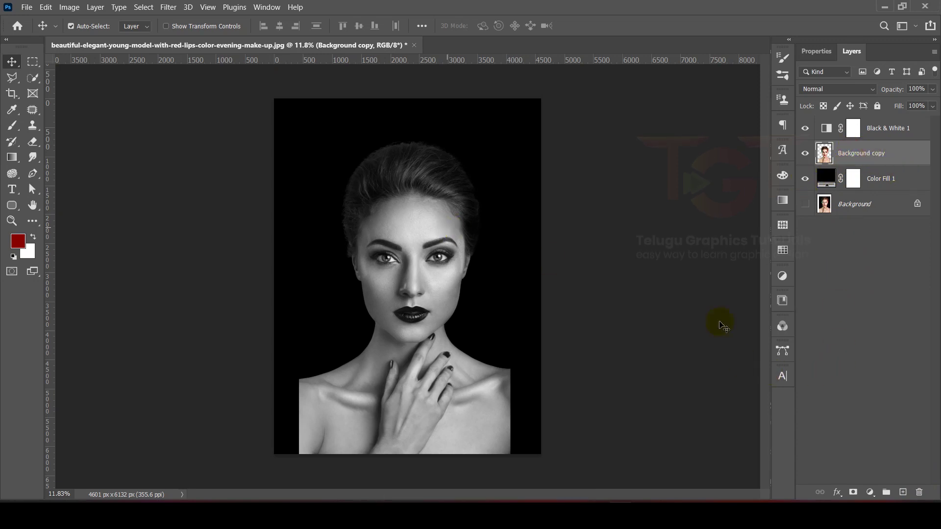
# Add a layer mask to the Background copy layer and invert the mask to black to hide the model
pyautogui.click(853, 492)
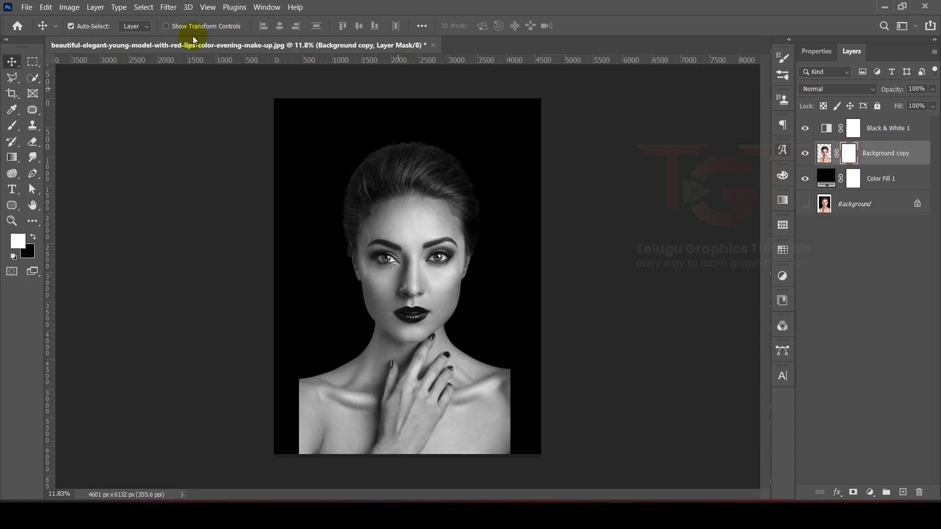
pyautogui.click(69, 7)
pyautogui.moveTo(82, 35)
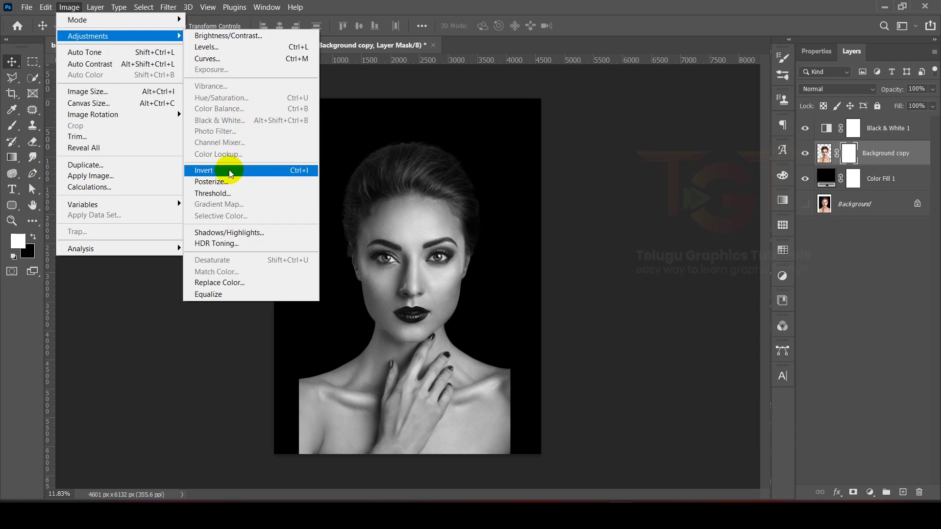
pyautogui.click(299, 170)
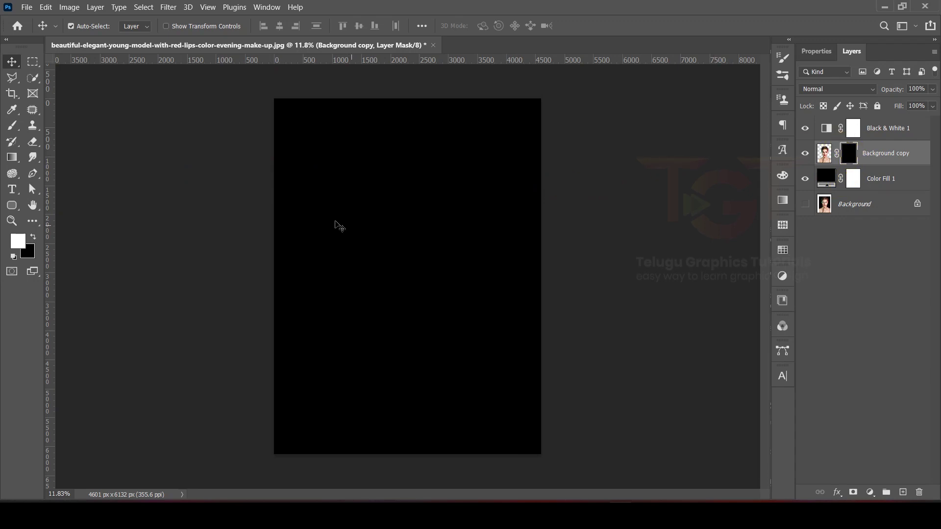
# Set up the Brush tool with the Hard Round tip at 2 px and white as the foreground colour
pyautogui.click(13, 127)
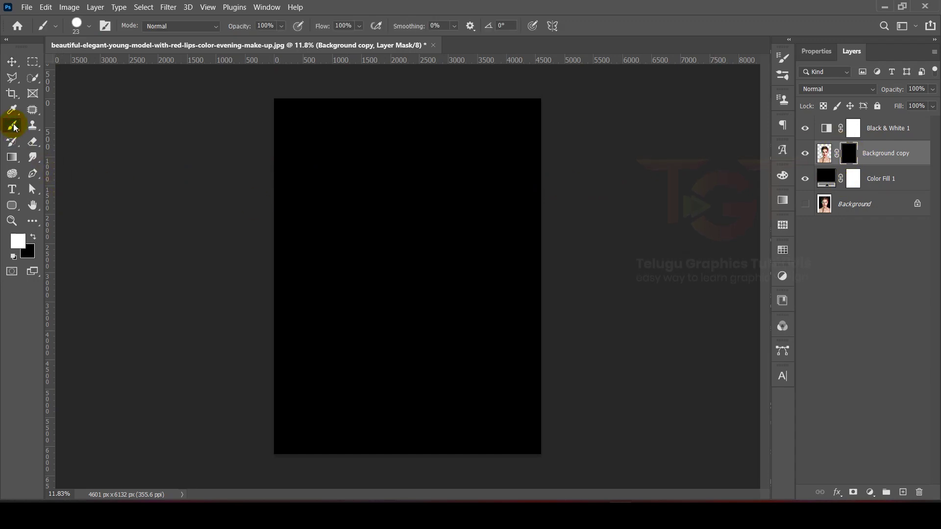
pyautogui.click(75, 25)
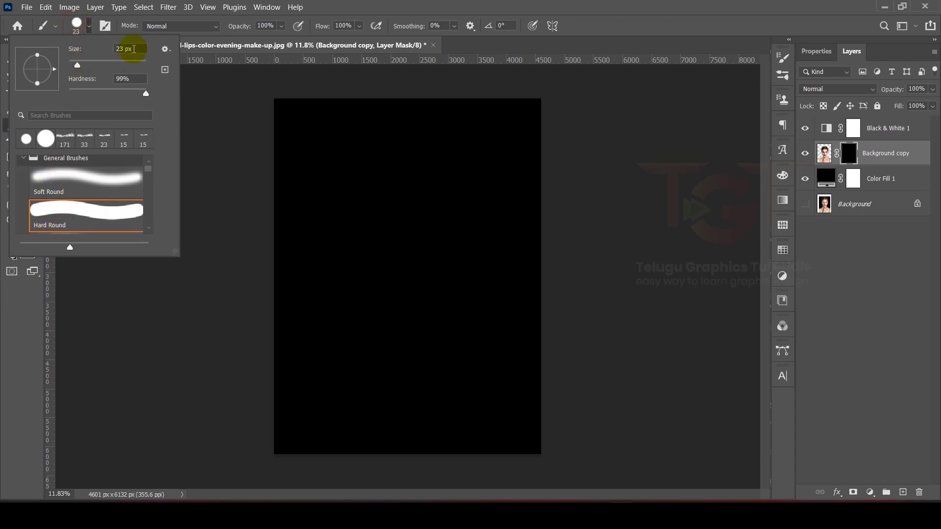
pyautogui.click(130, 49)
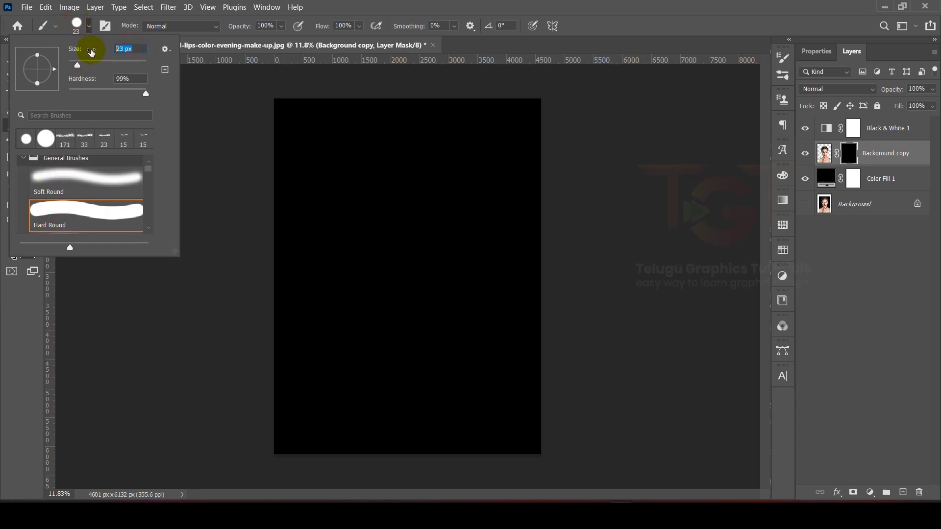
pyautogui.write('2')
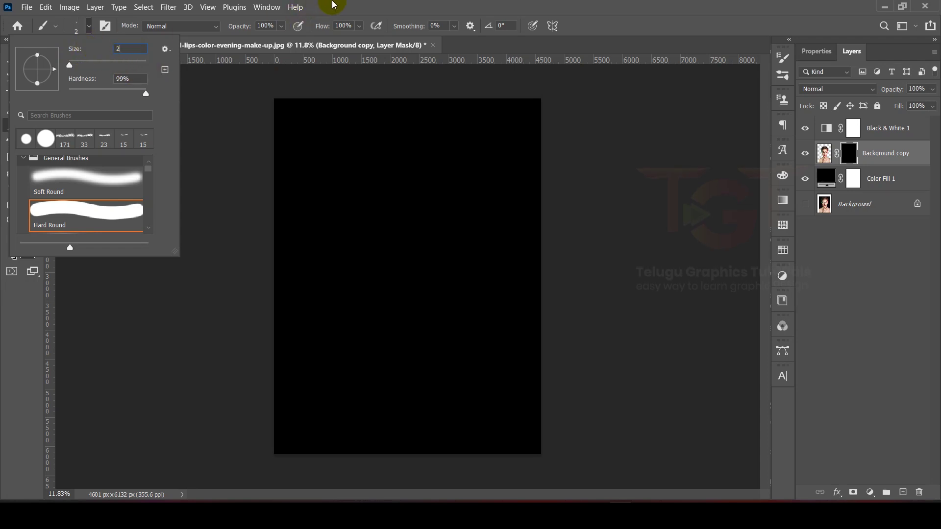
pyautogui.press('Return')
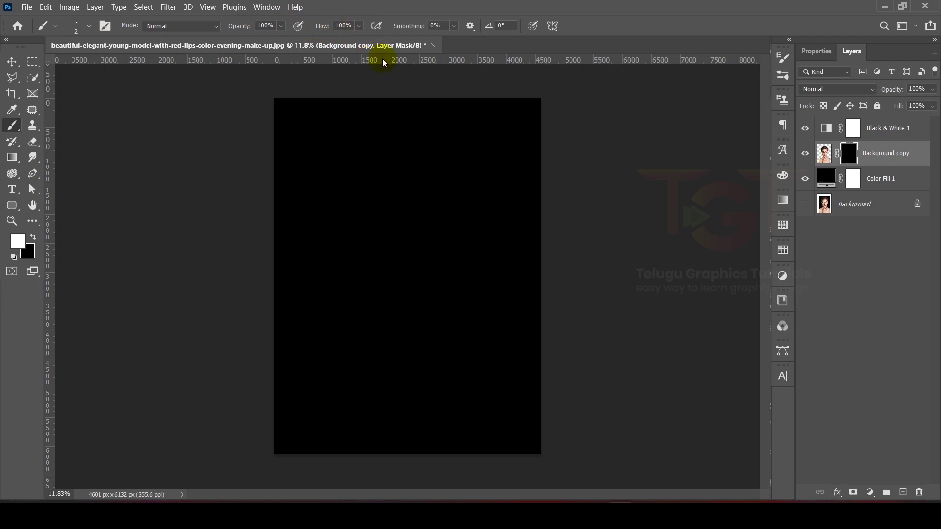
pyautogui.click(30, 252)
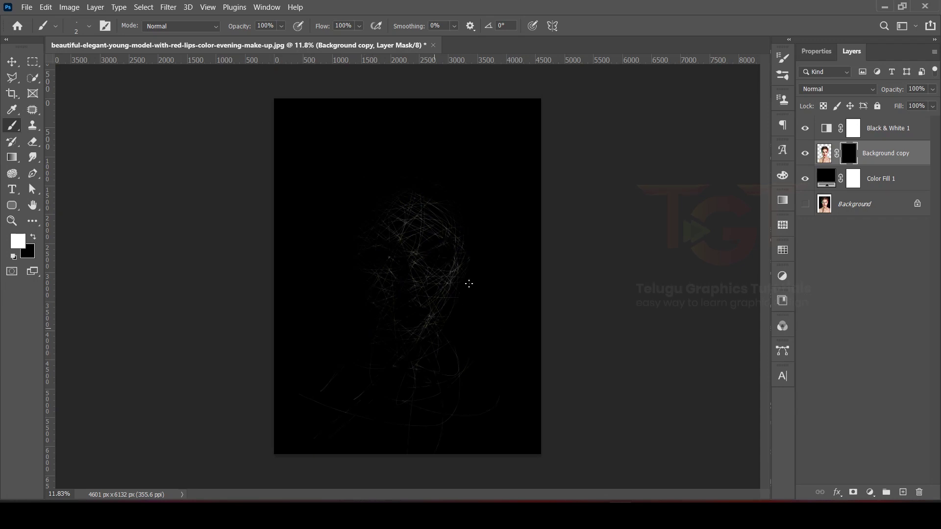
# Scribble thin crossing white strokes on the Background copy mask over the model's face, neck and shoulders
pyautogui.scroll(2, 435, 310)
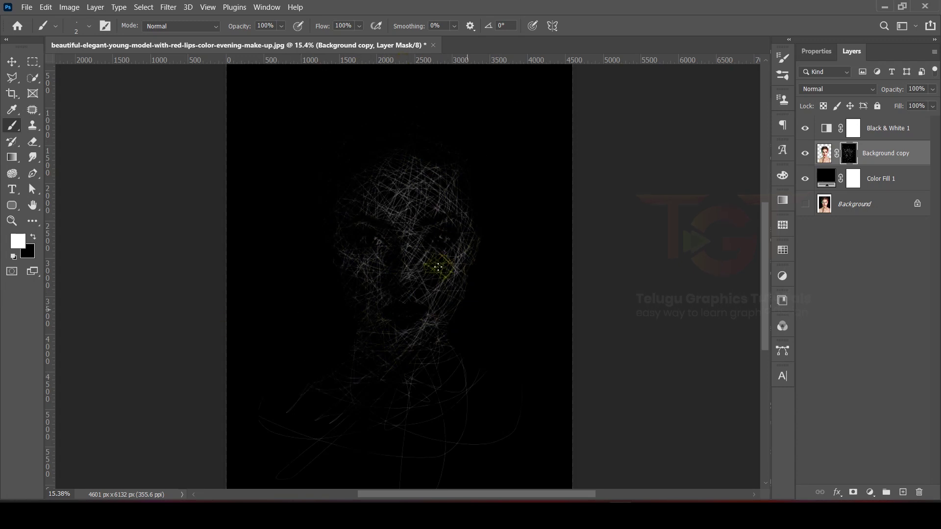
pyautogui.scroll(5, 418, 403)
pyautogui.scroll(-5, 375, 284)
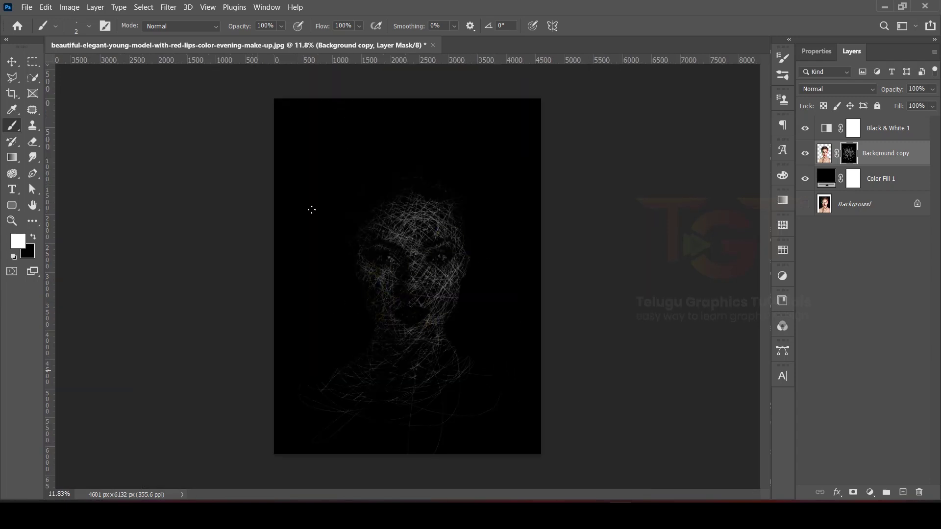
pyautogui.scroll(2, 411, 329)
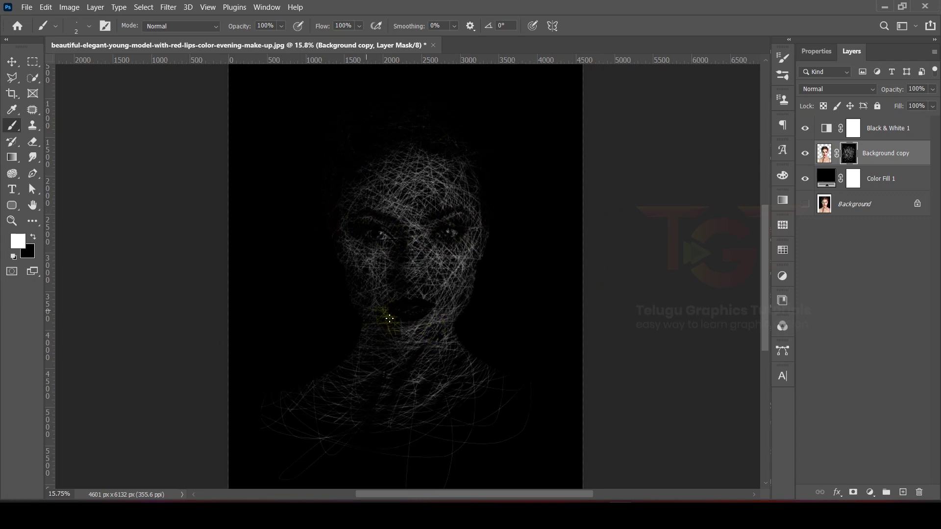
pyautogui.scroll(4, 415, 339)
pyautogui.scroll(-4, 418, 339)
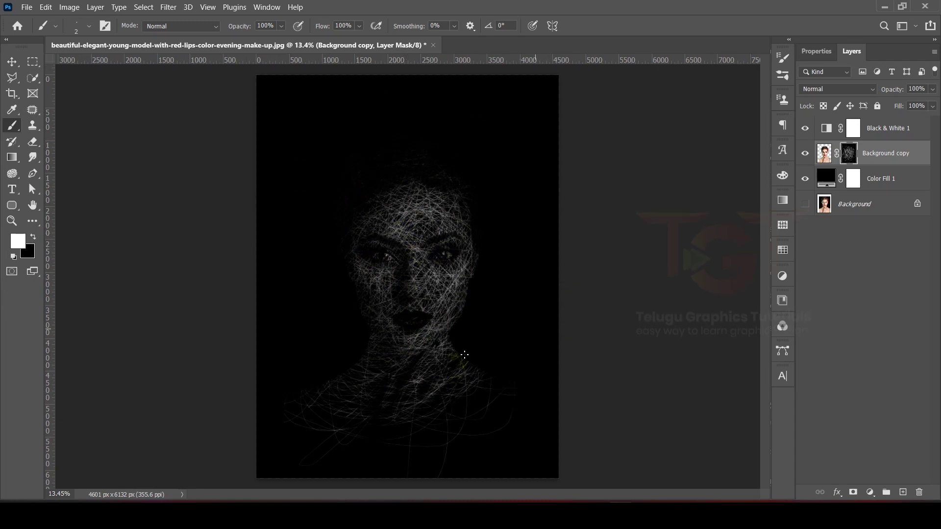
# Extend the thin white mask strokes over the model's hair and build up denser crossing lines on the face, lips, neck and shoulders
pyautogui.scroll(2, 421, 132)
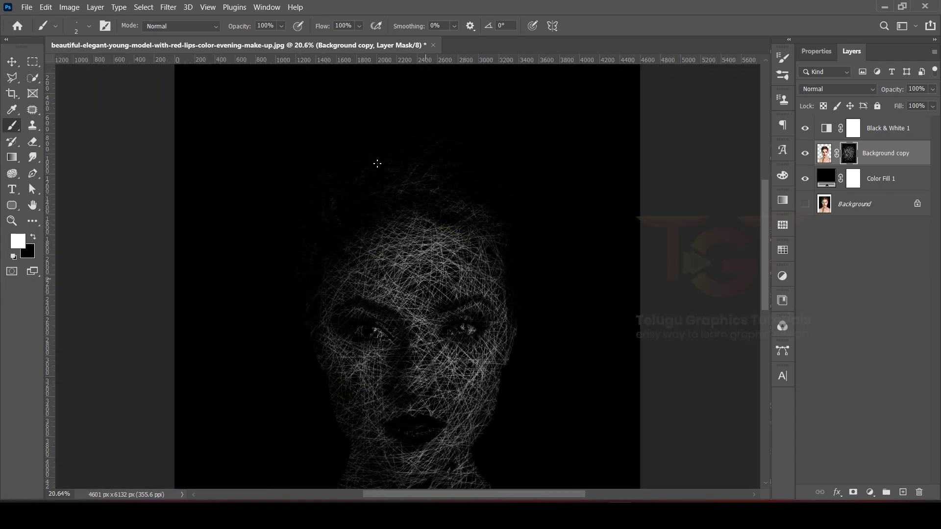
pyautogui.scroll(2, 311, 283)
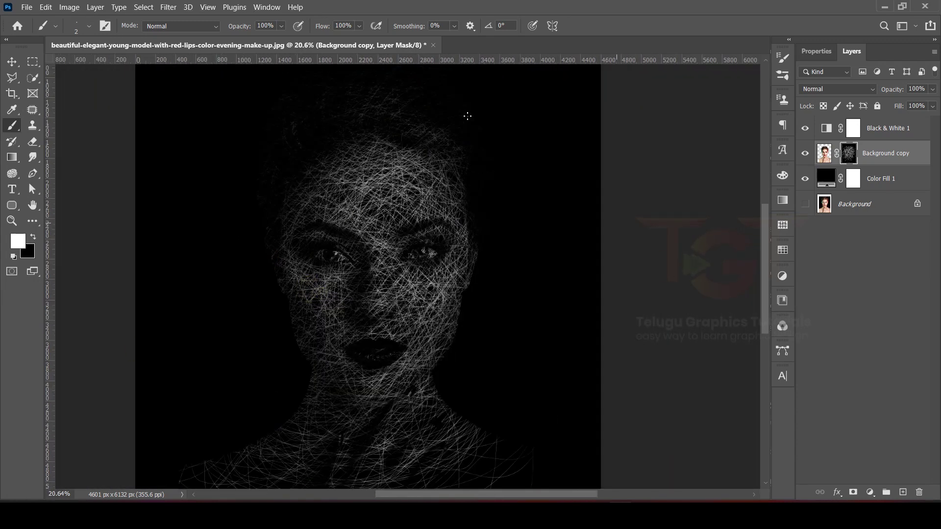
pyautogui.scroll(2, 467, 221)
pyautogui.scroll(-2, 369, 152)
pyautogui.scroll(-1, 466, 353)
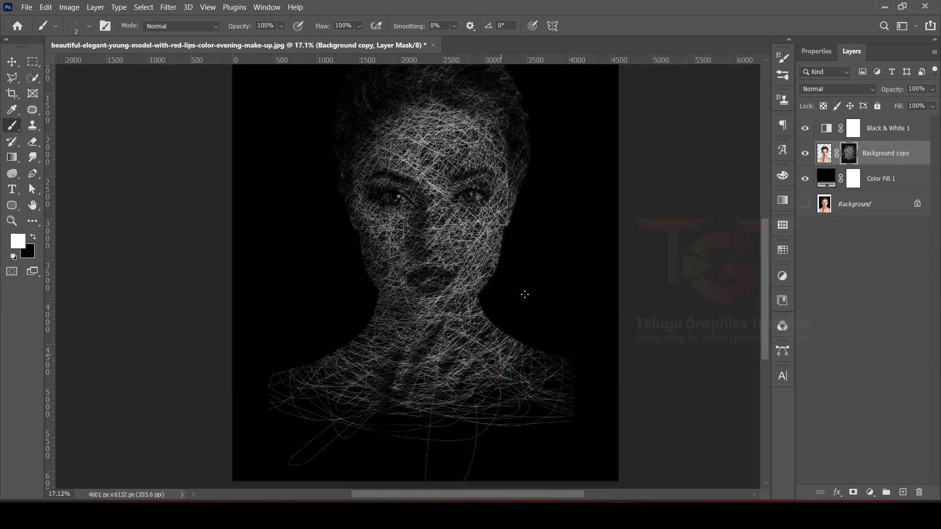
pyautogui.scroll(2, 407, 221)
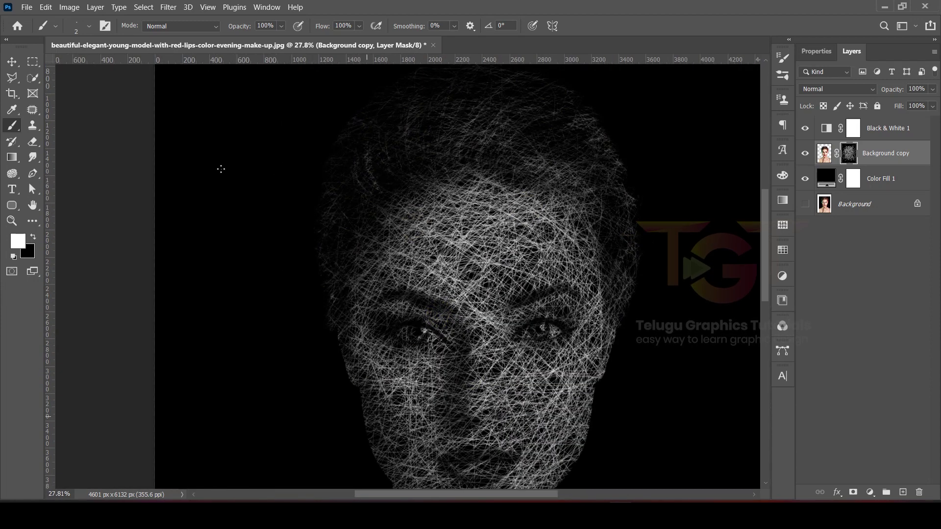
pyautogui.scroll(-2, 321, 147)
pyautogui.scroll(3, 409, 263)
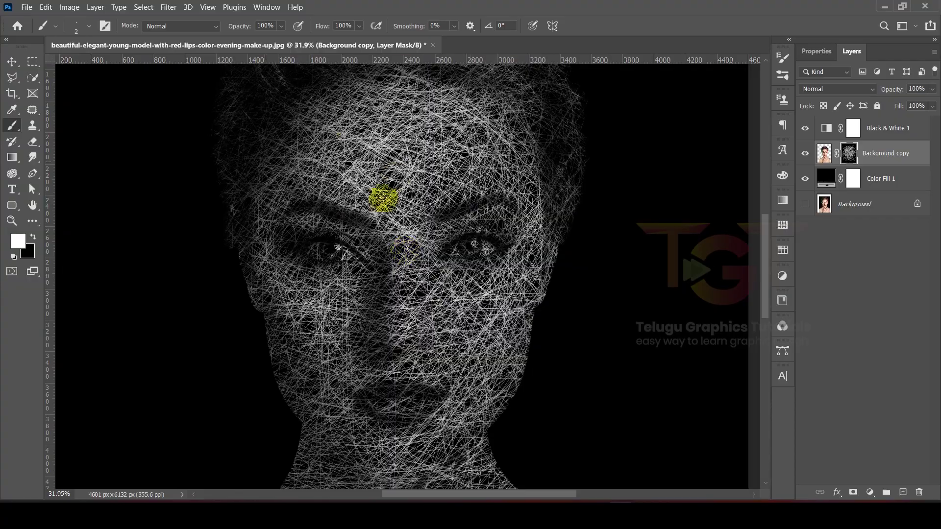
pyautogui.scroll(3, 431, 304)
pyautogui.scroll(-2, 409, 168)
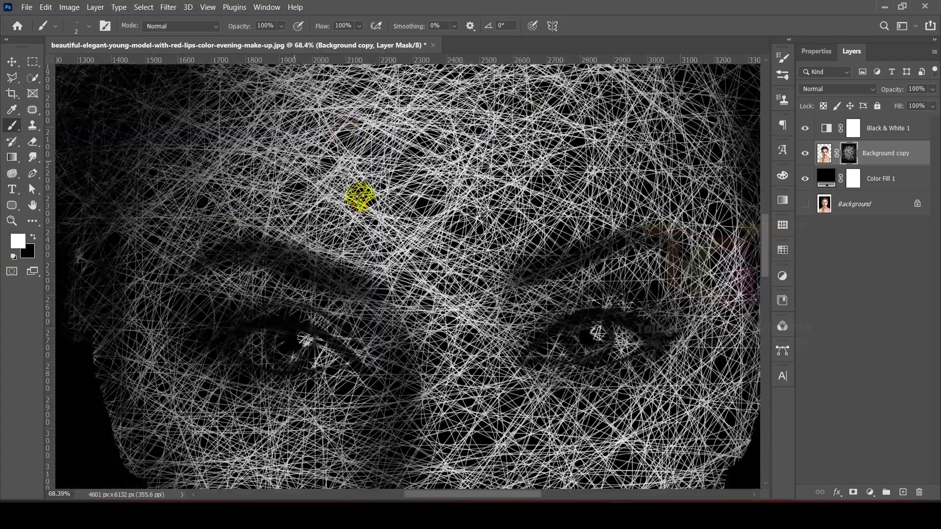
pyautogui.scroll(2, 361, 196)
pyautogui.scroll(-1, 477, 323)
pyautogui.scroll(-3, 609, 284)
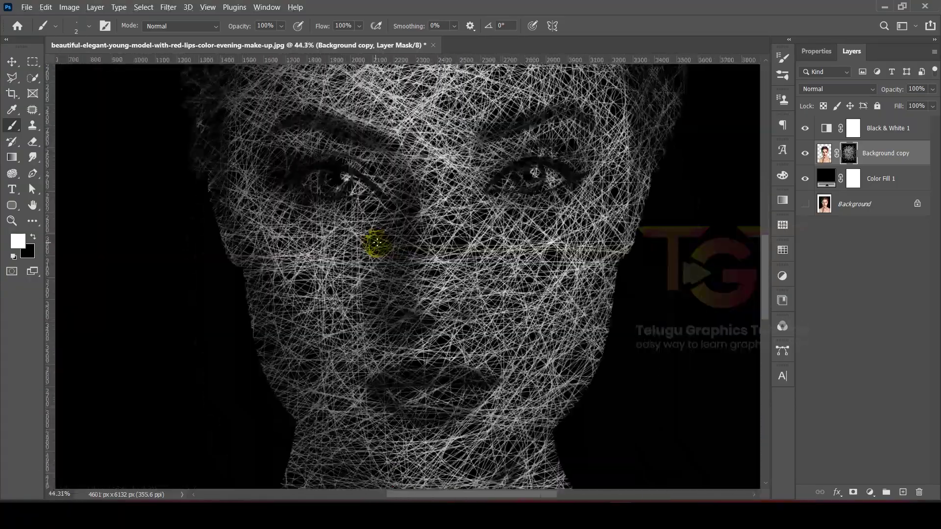
pyautogui.scroll(-1, 211, 354)
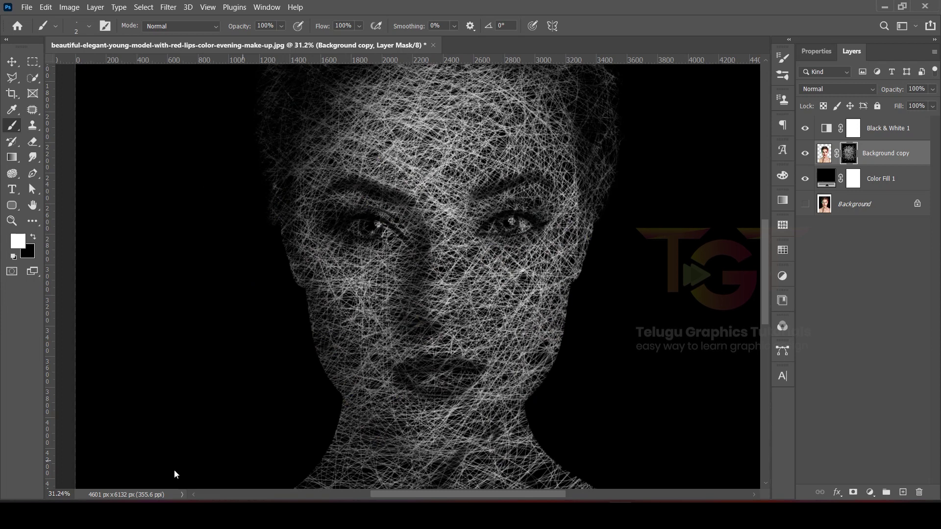
# Paint further long white strokes on the mask across the model's forehead, cheeks, neck and hand
pyautogui.moveTo(323, 333); pyautogui.dragTo(391, 308)
pyautogui.moveTo(458, 101); pyautogui.dragTo(457, 242)
pyautogui.moveTo(475, 421); pyautogui.dragTo(458, 175)
pyautogui.moveTo(296, 281); pyautogui.dragTo(514, 349)
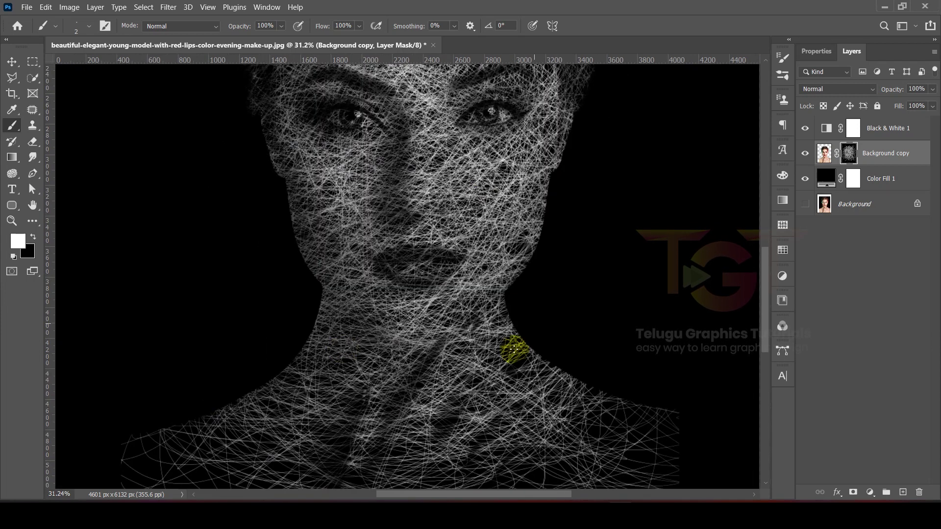
pyautogui.moveTo(461, 362); pyautogui.dragTo(545, 472)
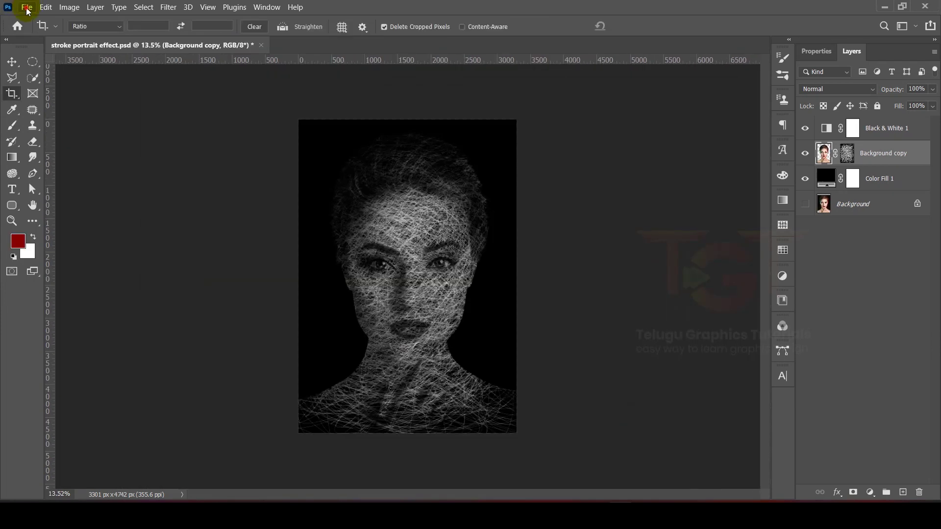
# Save the finished portrait as a JPEG named "stroke portrait effect" in folder 235
pyautogui.click(26, 7)
pyautogui.click(22, 37)
pyautogui.click(12, 62)
pyautogui.click(26, 7)
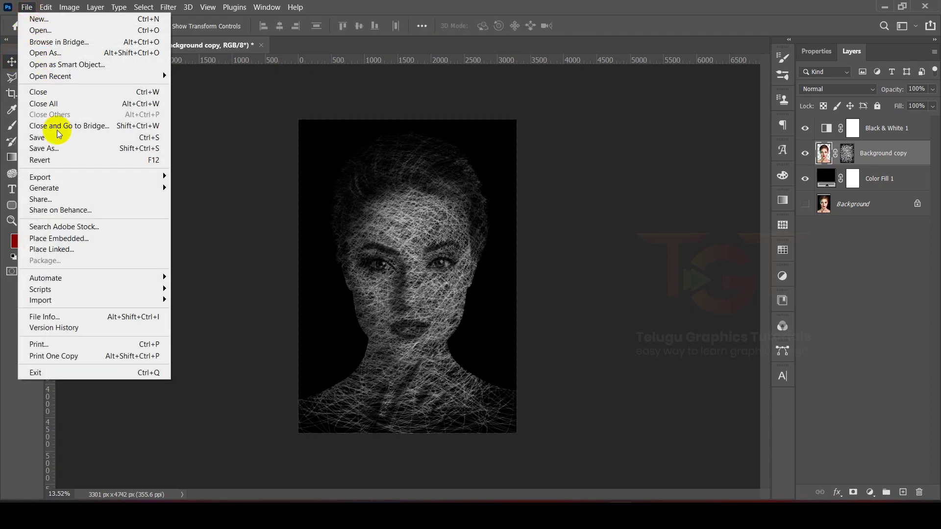
pyautogui.click(62, 150)
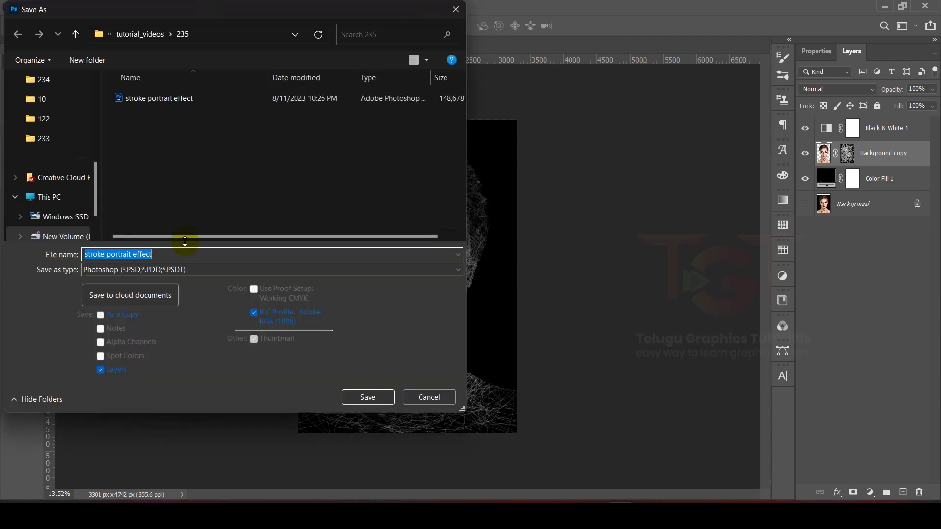
pyautogui.click(167, 267)
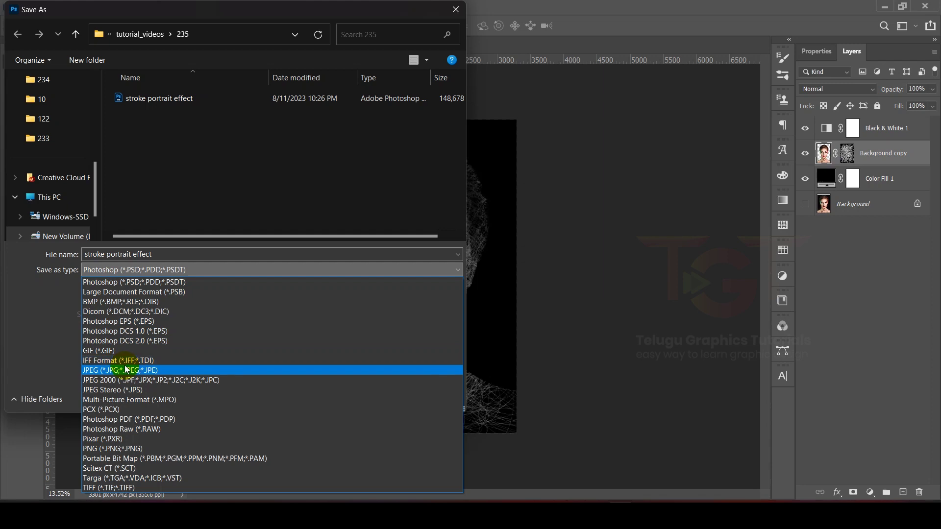
pyautogui.click(137, 368)
pyautogui.click(380, 398)
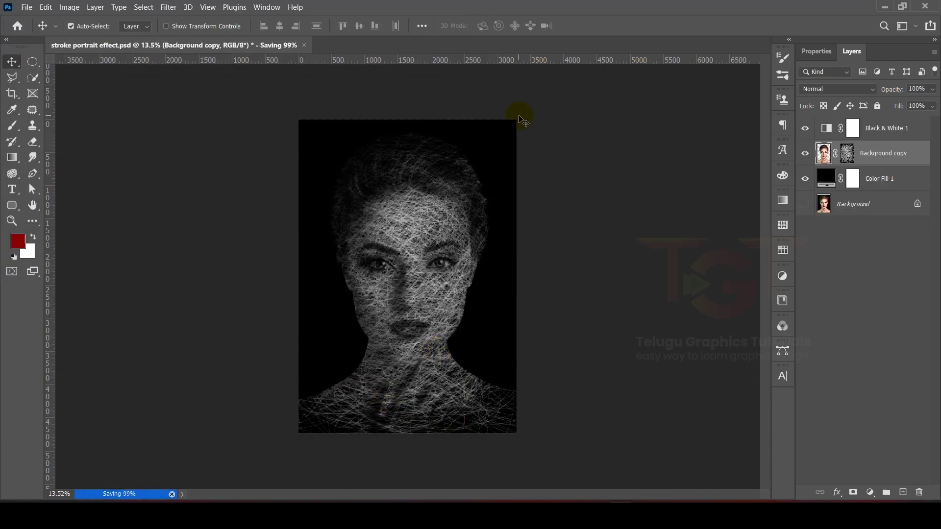